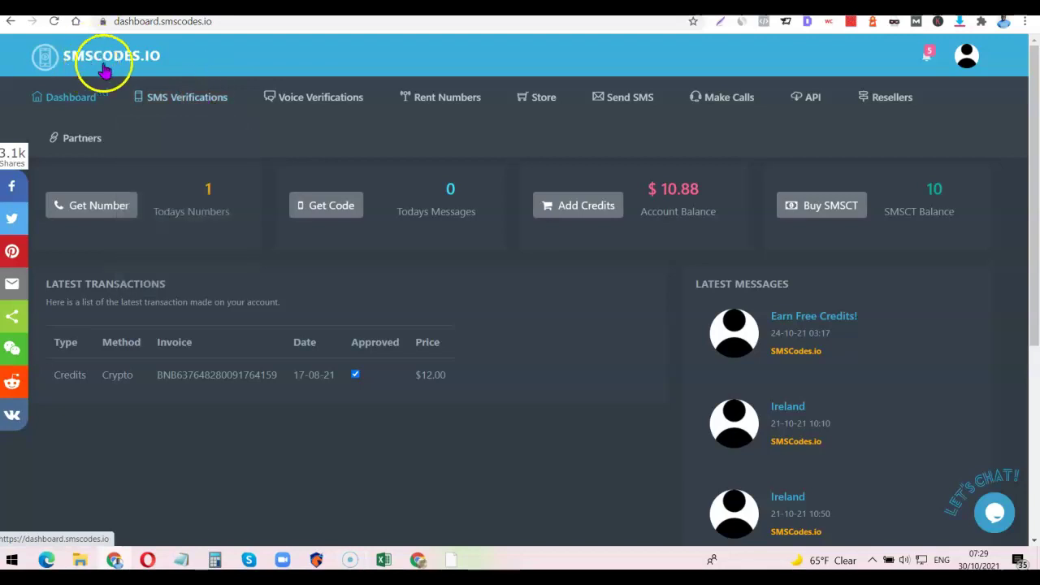
Switch to the protonvpn.com tab showing the 'Protect yourself online' homepage.
mouse_move(189, 89)
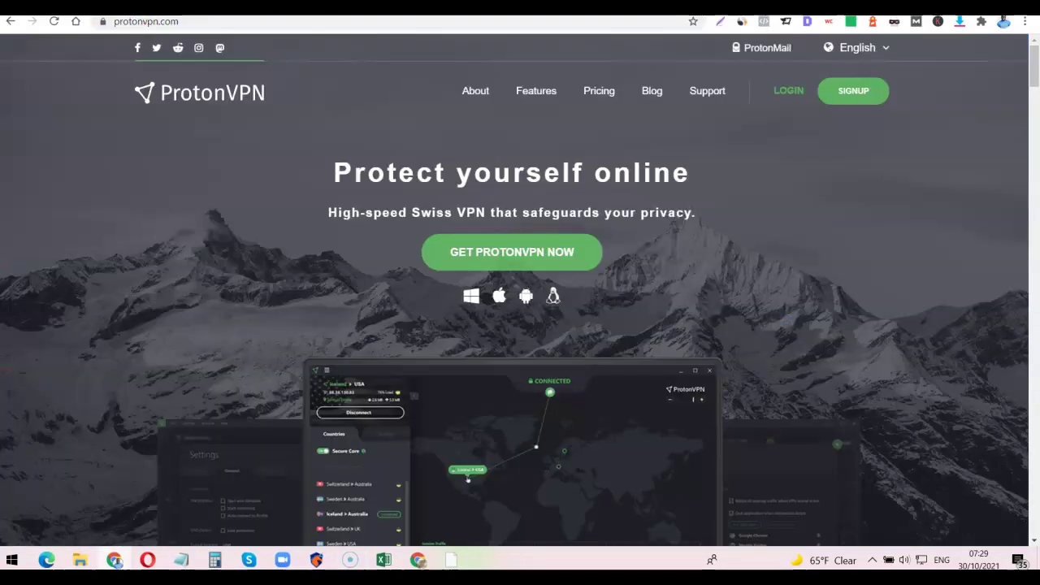
Return to the SMSCodes.io dashboard with the $10.88 balance and its Voice Verifications menu.
left_click(353, 163)
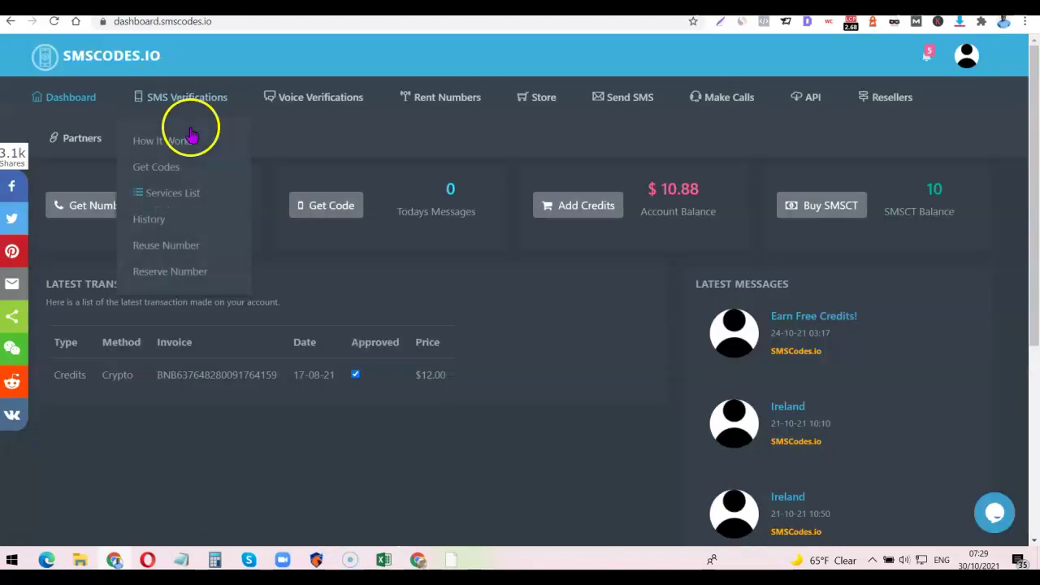
mouse_move(333, 89)
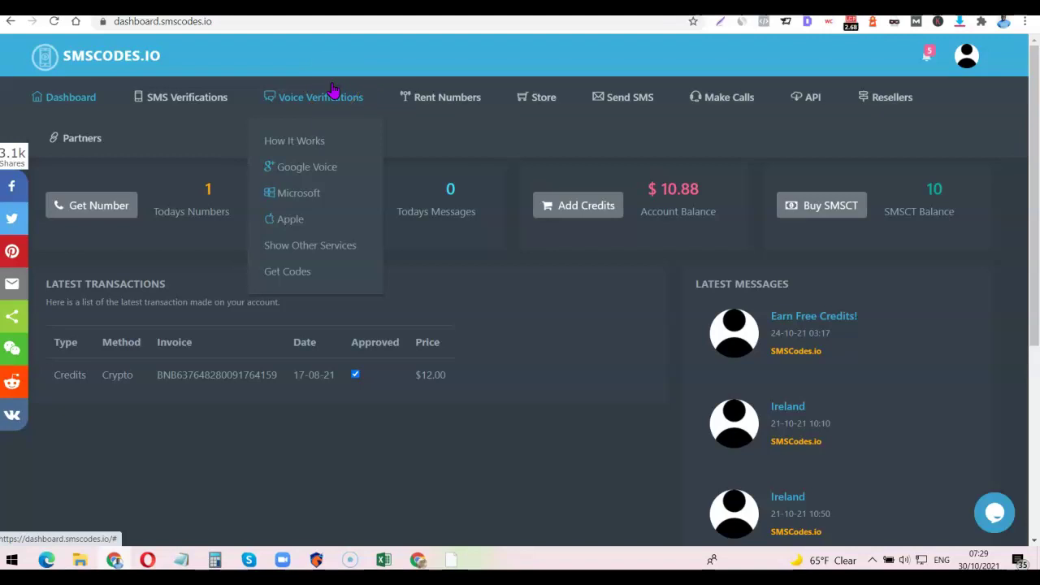
Leave the SMSCodes.io dashboard for Google search results for 'google voice'.
left_click(332, 88)
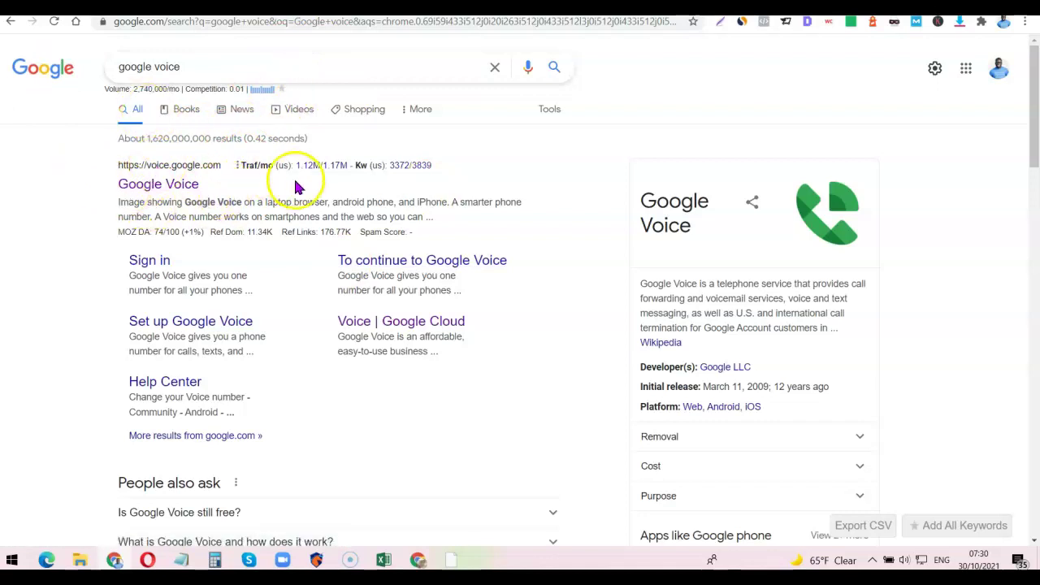
Open the official voice.google.com result from the Google search results.
left_click(183, 185)
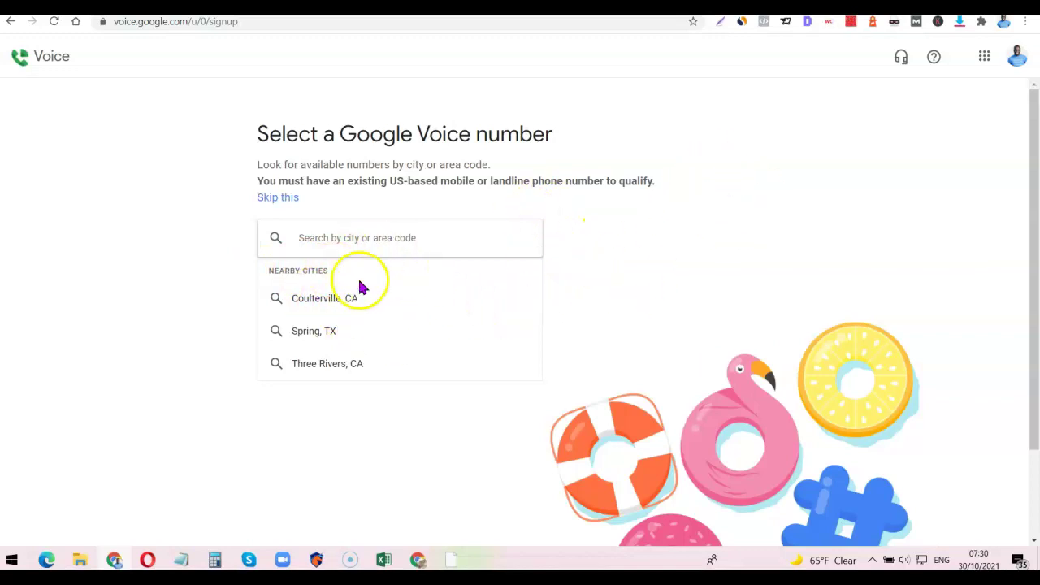
left_click(312, 337)
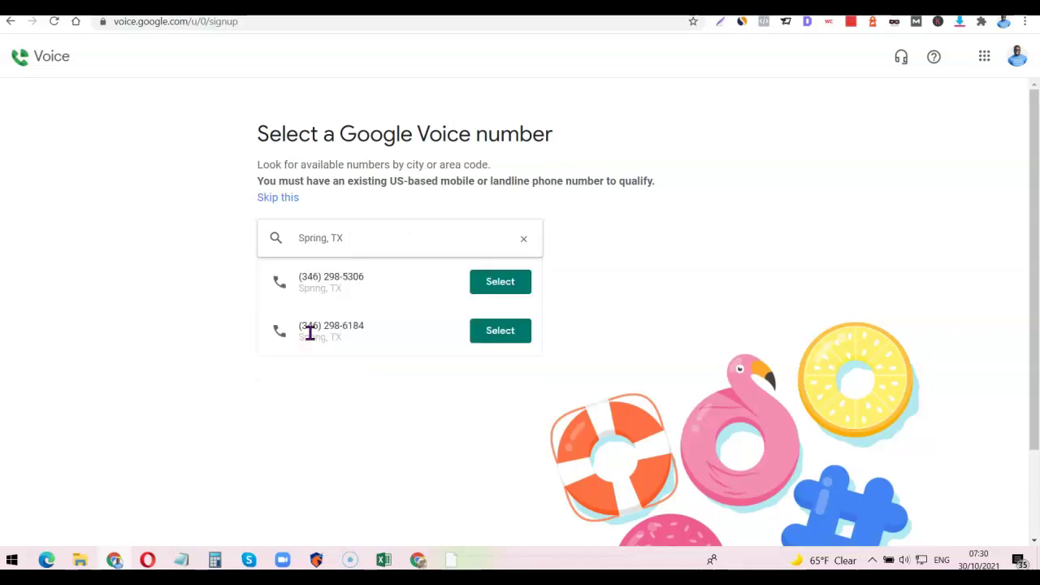
left_click(311, 300)
left_click(495, 290)
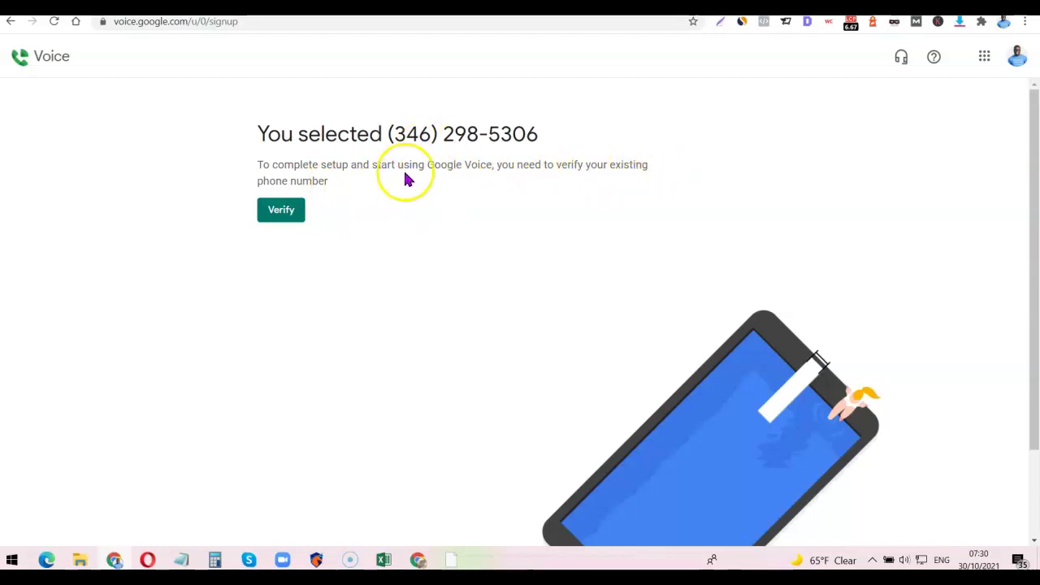
Return to SMSCodes.io and bring up the SMS Verifications Get Codes services list.
key("ctrl+Tab")
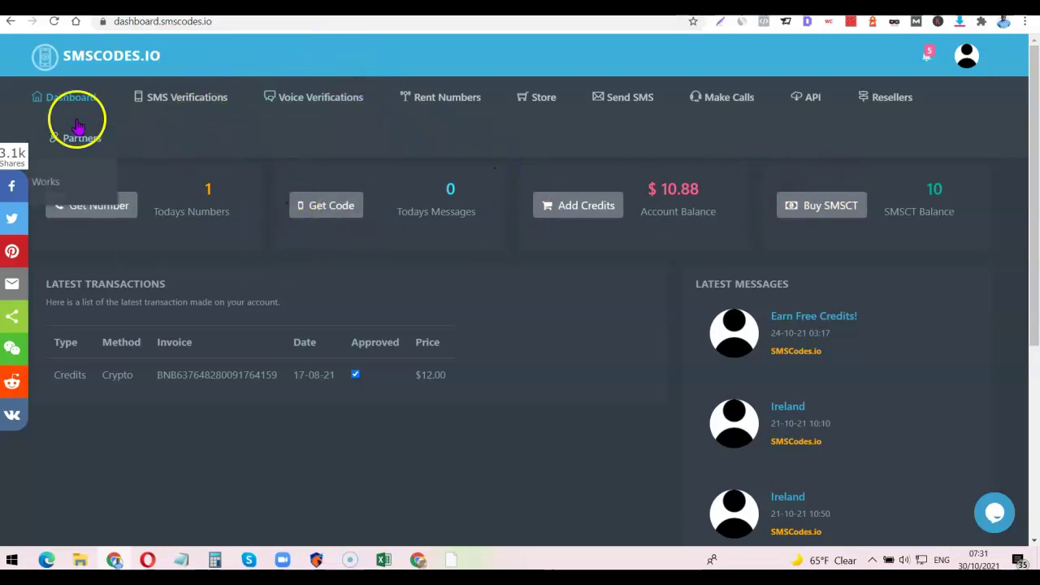
mouse_move(794, 124)
mouse_move(325, 98)
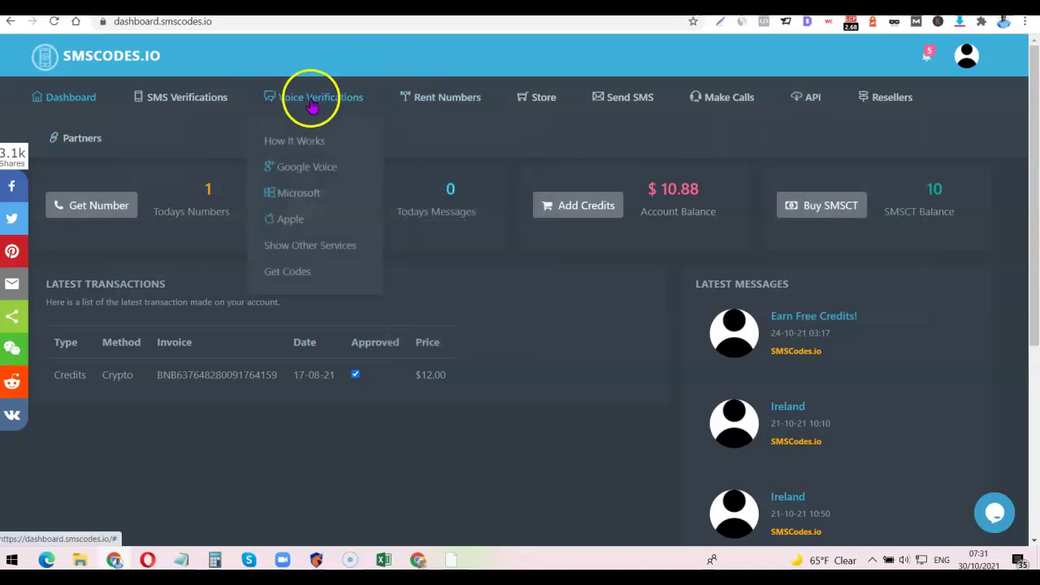
mouse_move(204, 104)
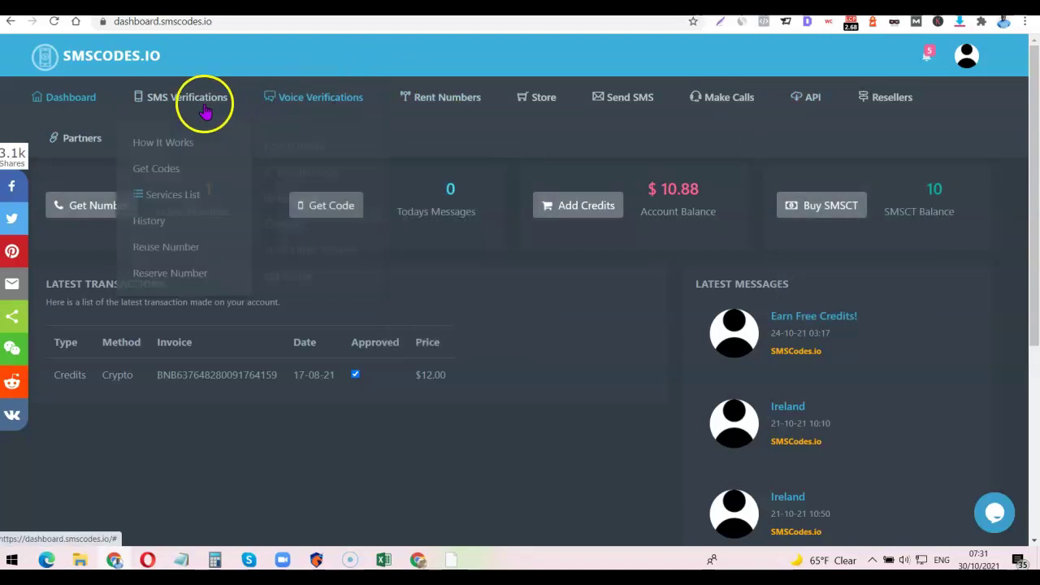
left_click(170, 165)
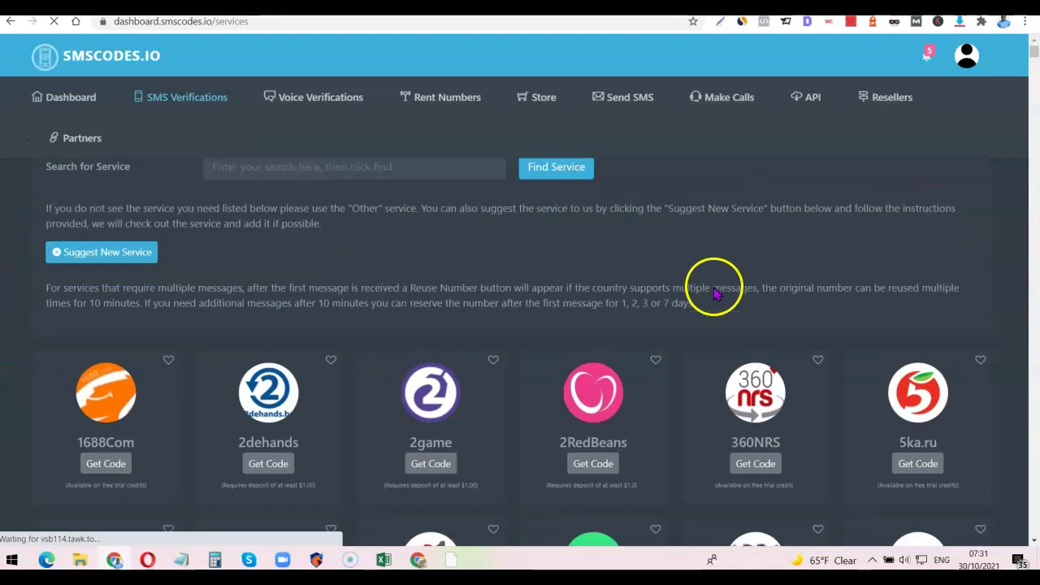
scroll(626, 216, "down", 4)
scroll(785, 236, "up", 2)
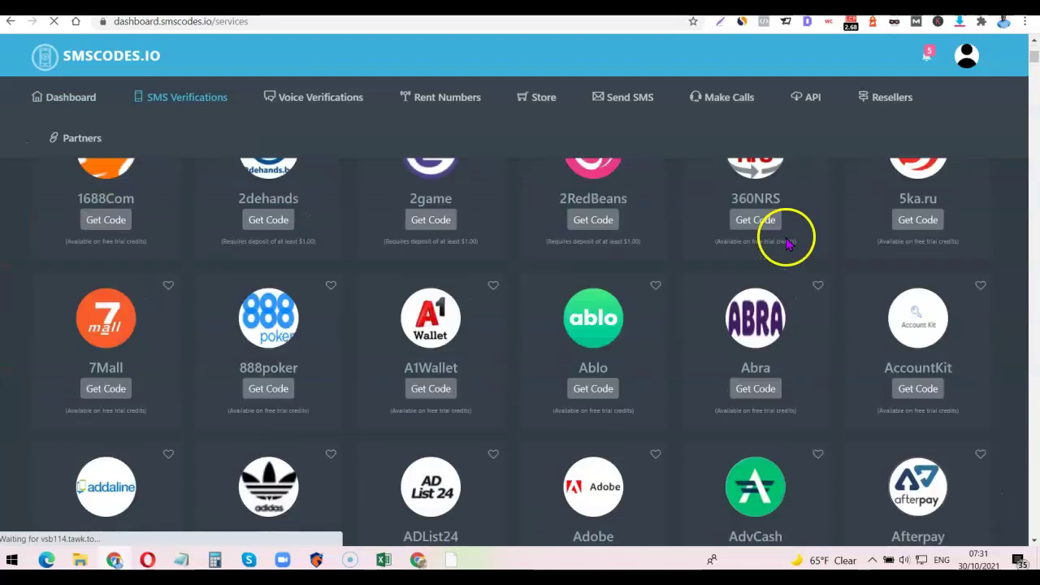
mouse_move(1025, 48)
left_mouse_down()
mouse_move(1030, 77)
mouse_move(1030, 36)
left_mouse_up()
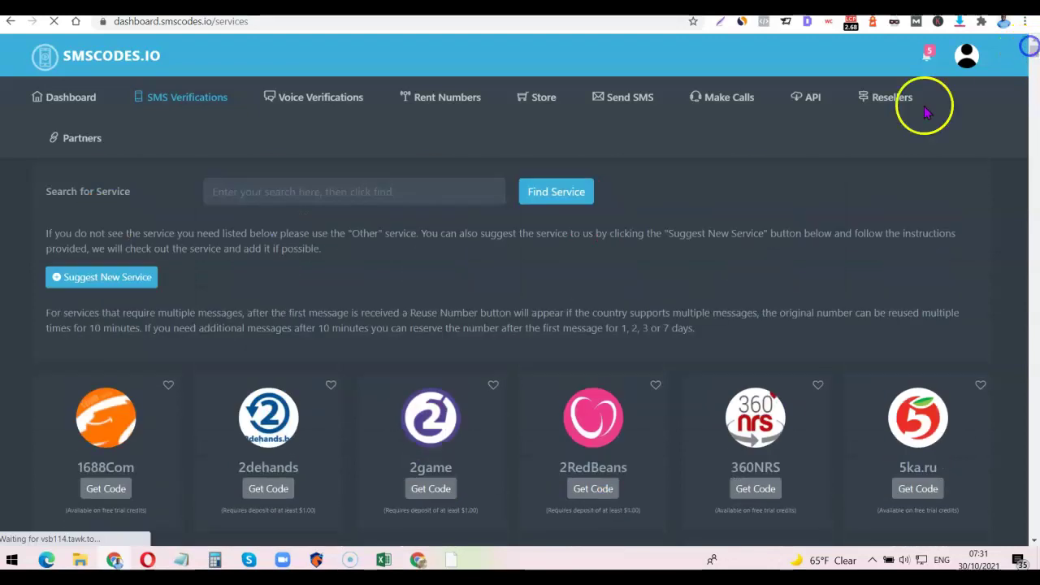
Search the services list for 'Google Voice' using Find Service.
left_click(412, 191)
type("Google Voice")
left_click(660, 191)
left_click(556, 190)
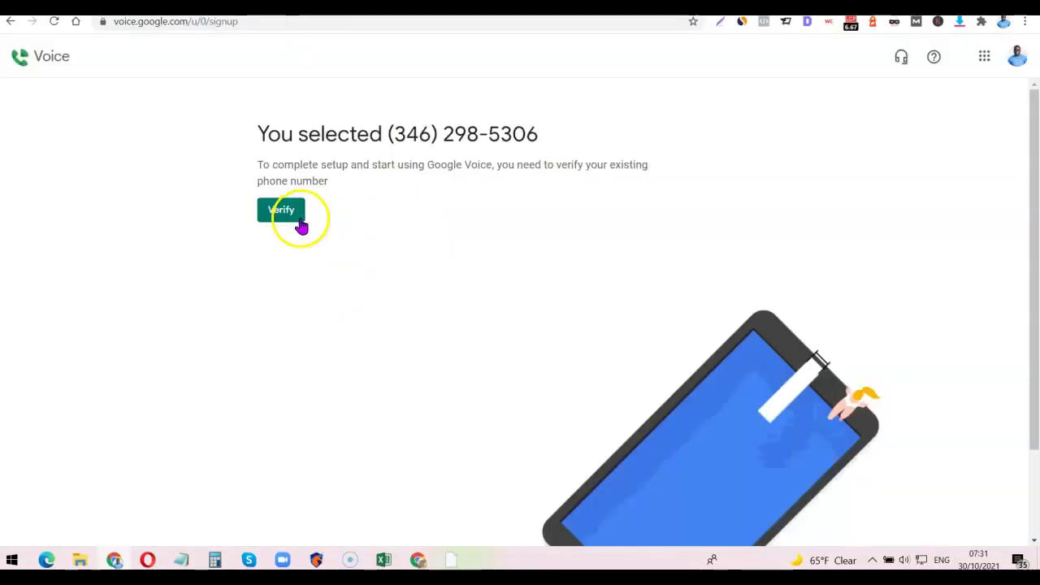
Start verifying an existing phone number through the Enter a number to link dialog.
left_click(279, 213)
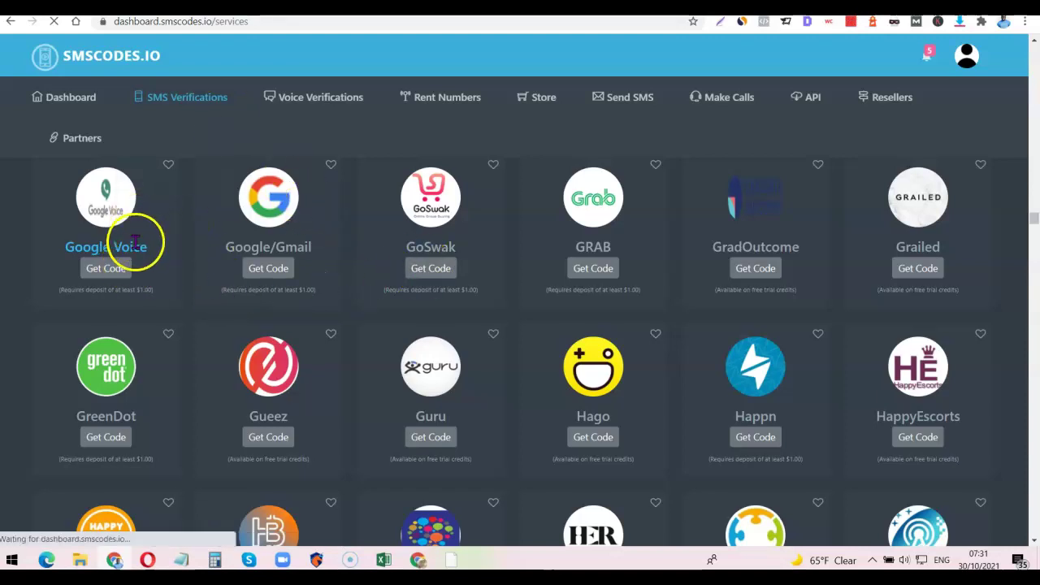
Rent a Google Voice verification number with United States (+1) as the country, $0.35 per SMS.
left_click(106, 272)
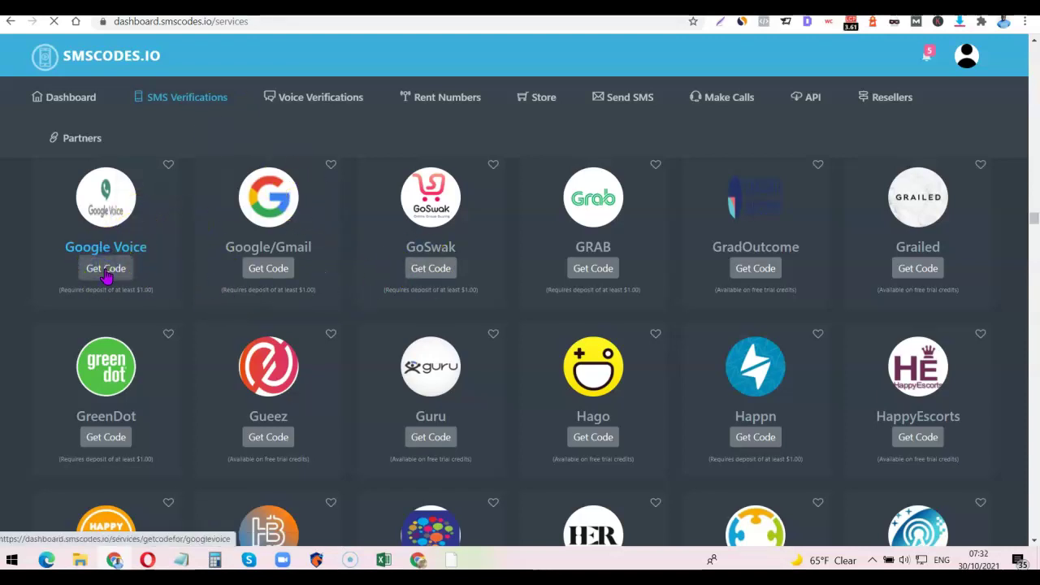
scroll(824, 268, "down", 2)
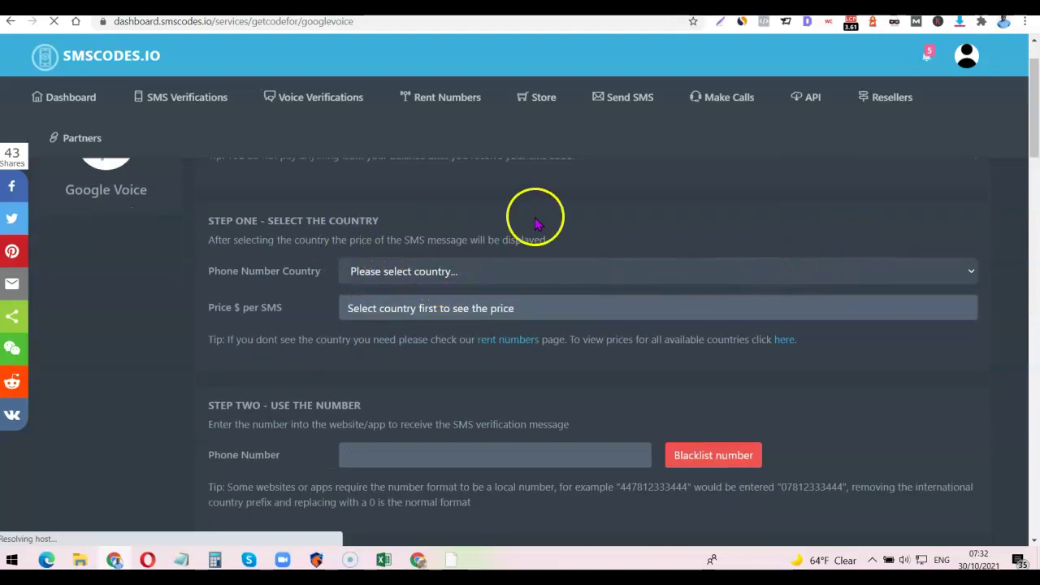
left_click(964, 271)
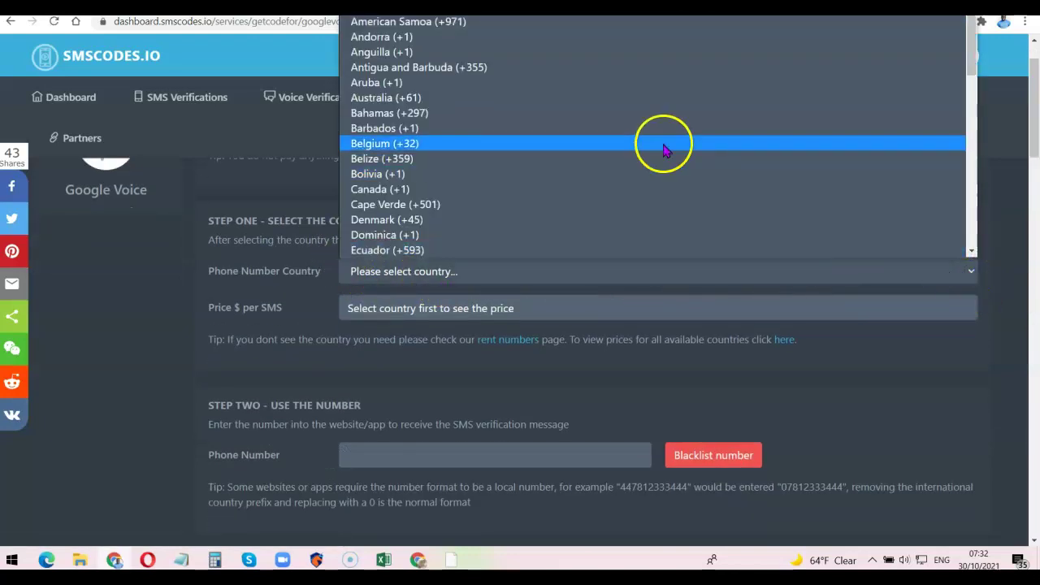
scroll(663, 150, "down", 20)
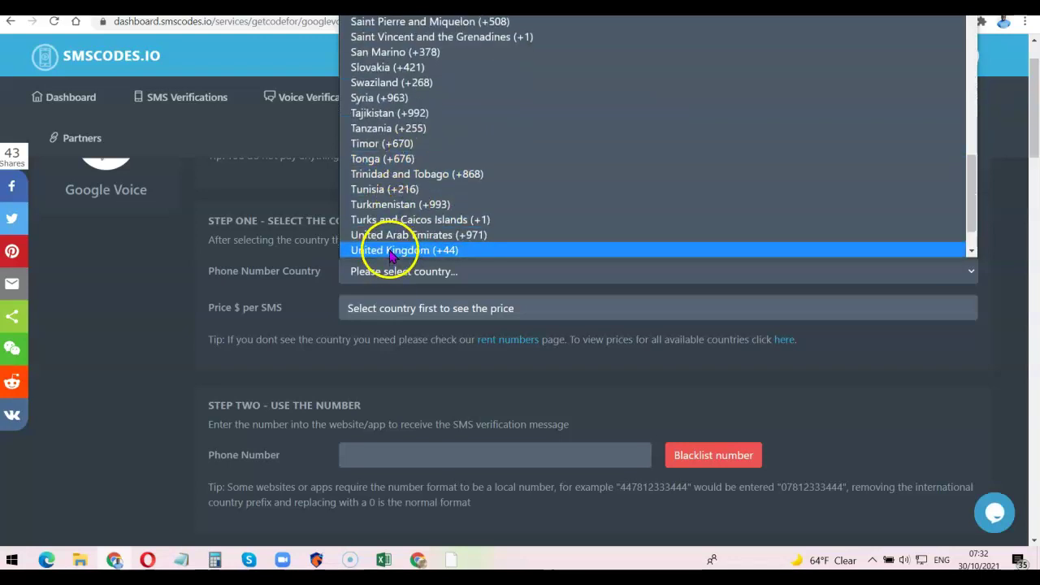
scroll(387, 234, "down", 1)
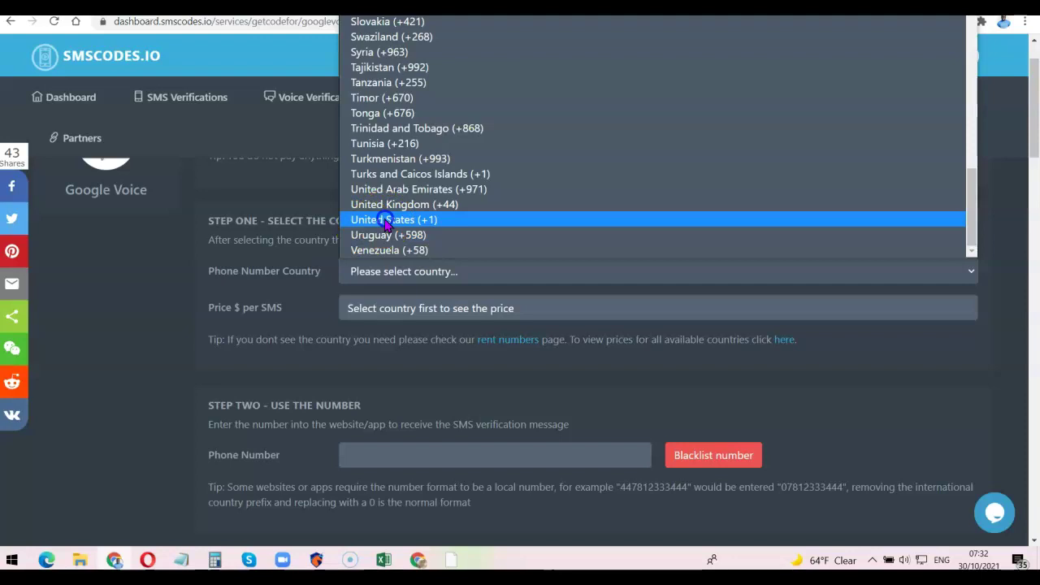
left_click(387, 221)
scroll(455, 262, "down", 2)
scroll(381, 272, "up", 1)
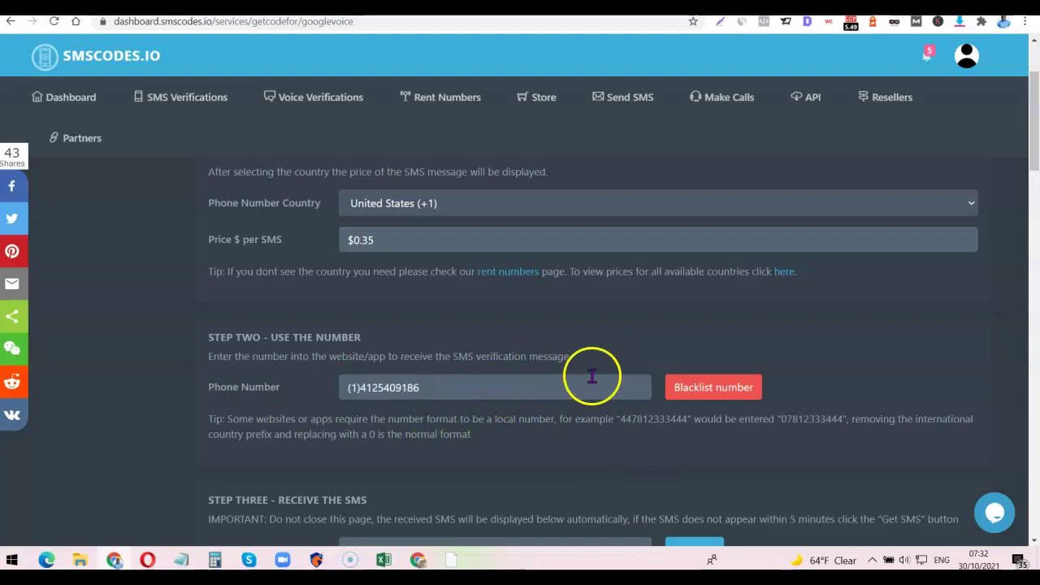
Copy the rented US phone number for use in Google Voice.
left_click(438, 391)
right_click(438, 391)
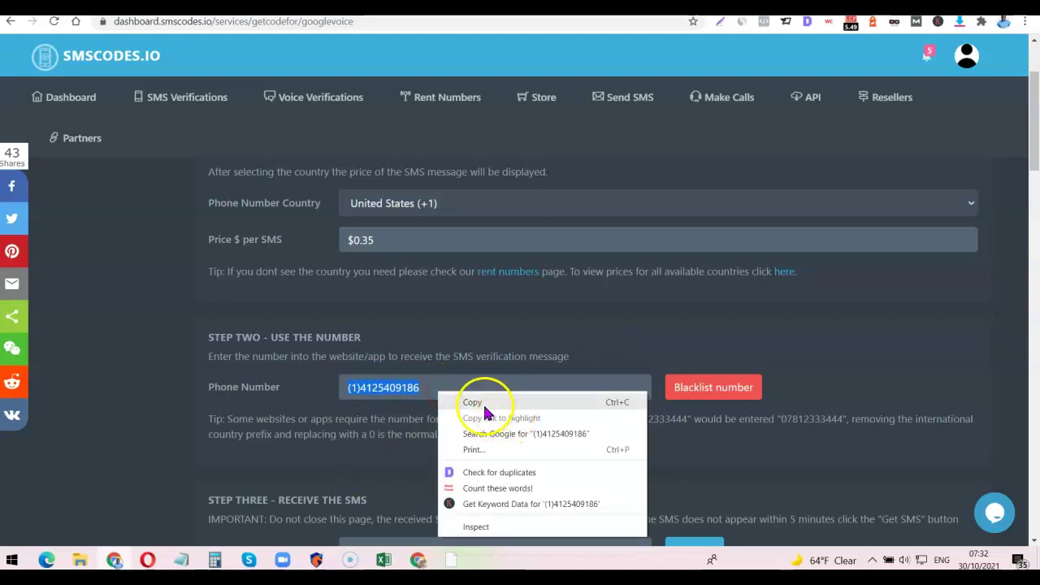
left_click(480, 399)
scroll(485, 412, "down", 1)
scroll(485, 412, "down", 2)
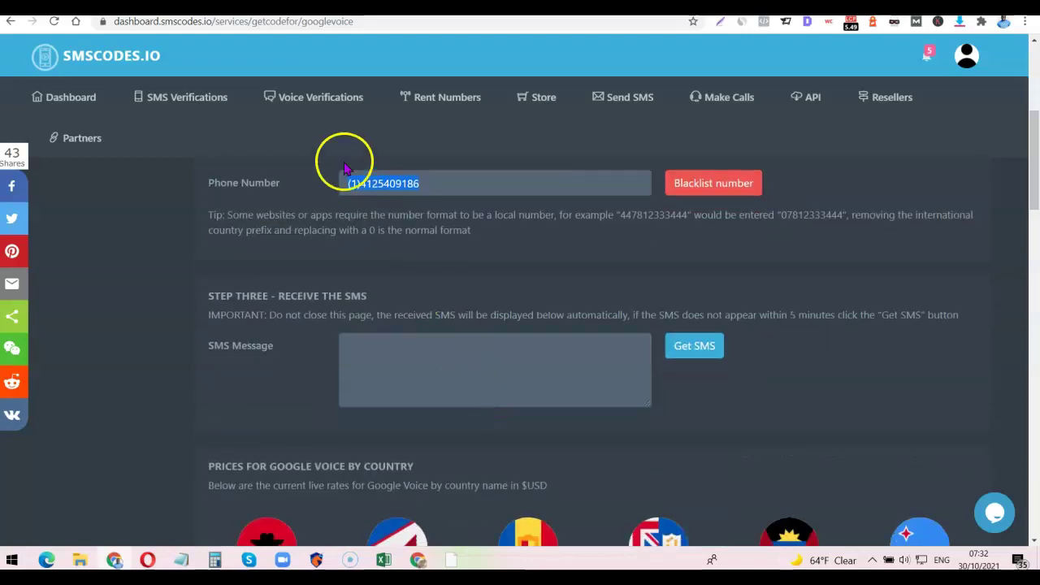
key("ctrl+Tab")
Paste the rented number into the link field and send the 6-digit code to it.
left_click(518, 284)
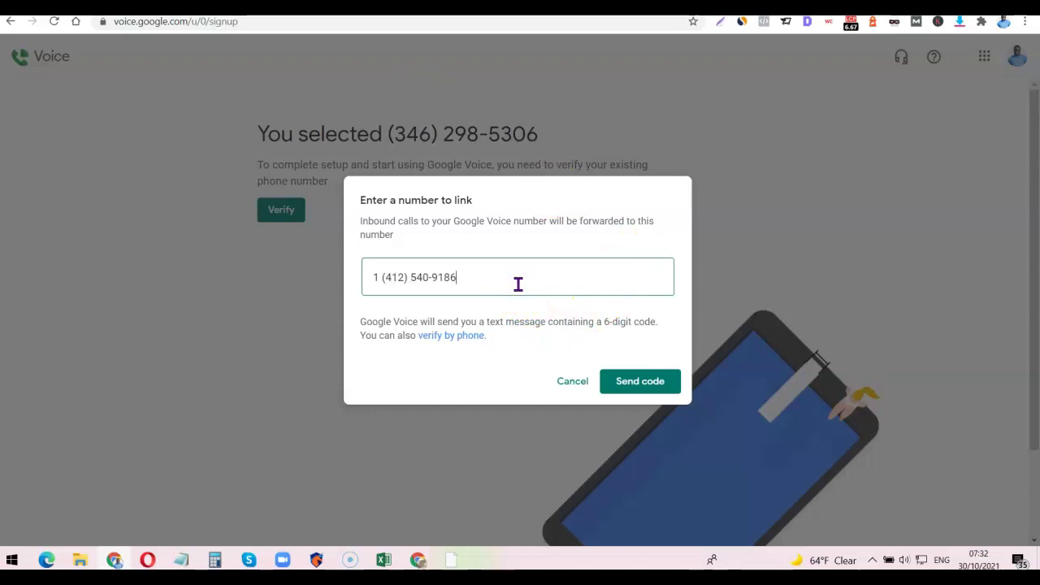
left_click(431, 373)
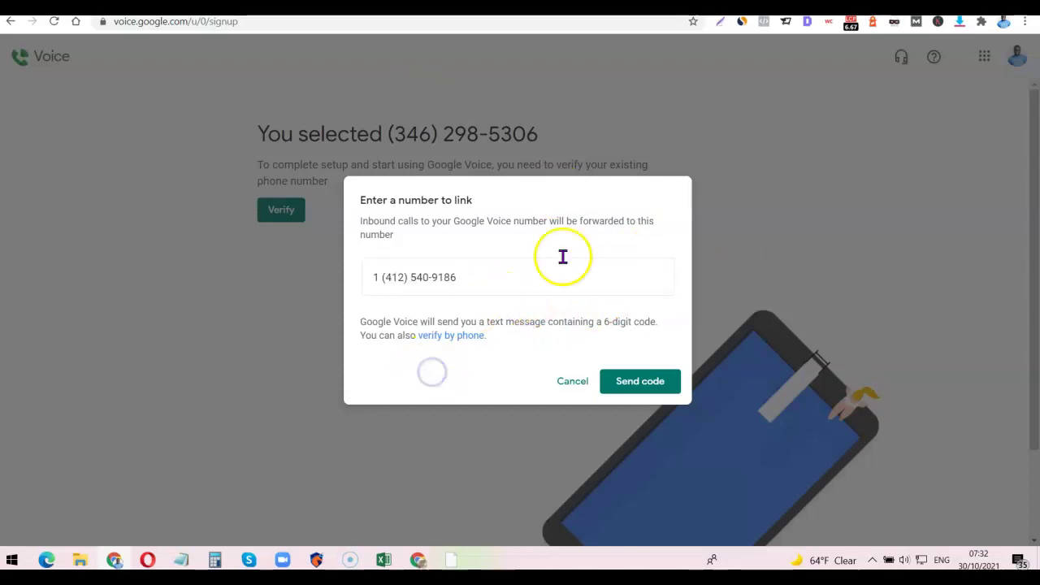
left_click(633, 382)
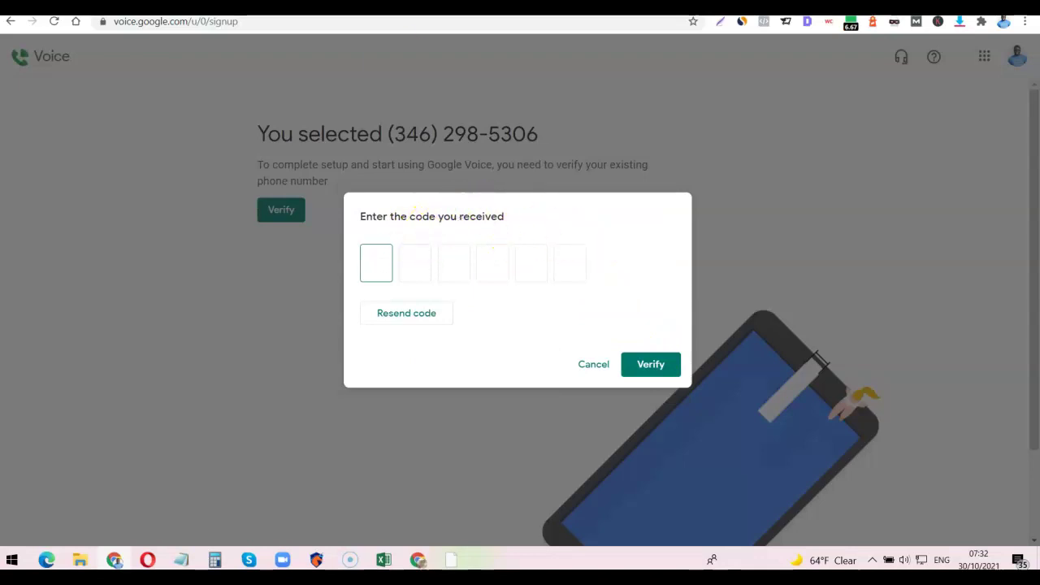
left_click(175, 8)
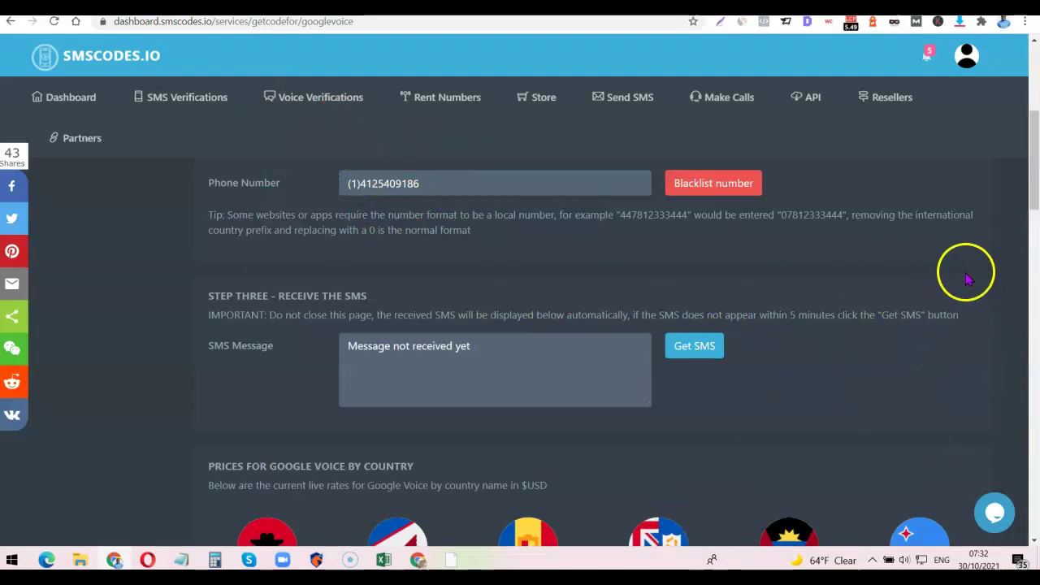
Fetch the Google Voice text and copy its six-digit code into Google Voice's code entry.
left_click(700, 350)
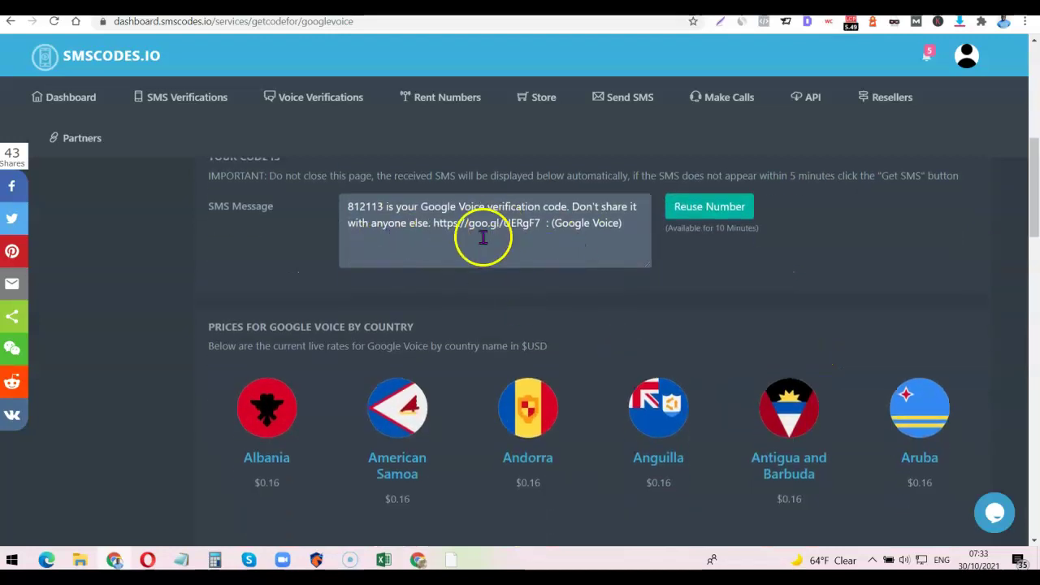
left_click(375, 207)
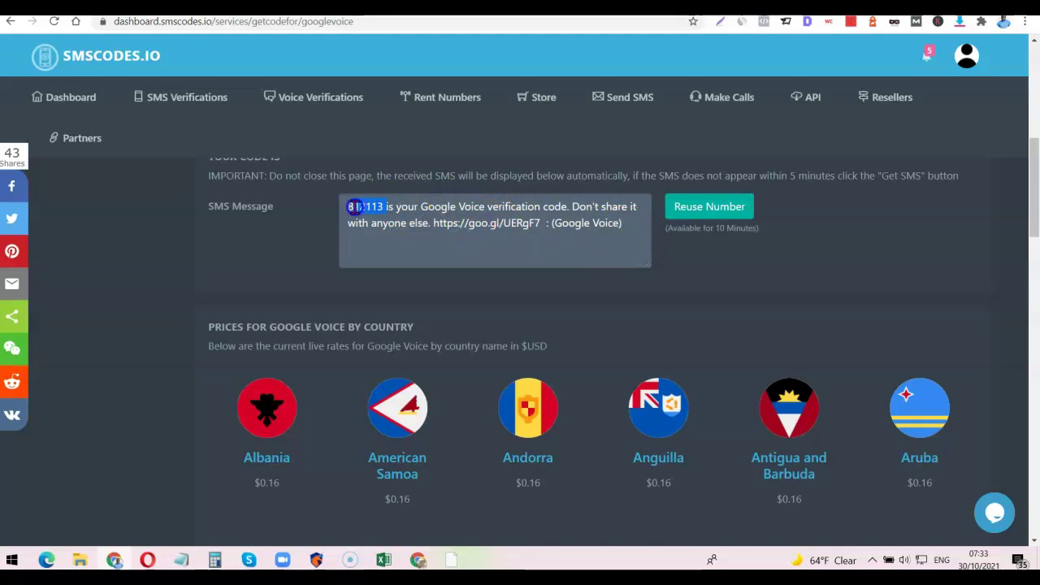
right_click(348, 207)
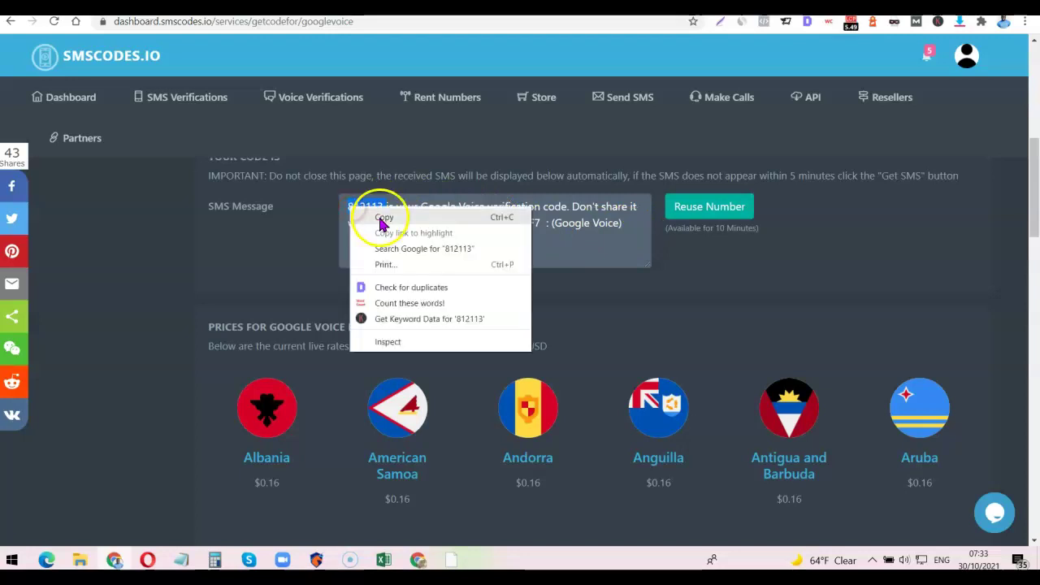
left_click(354, 216)
mouse_move(339, 95)
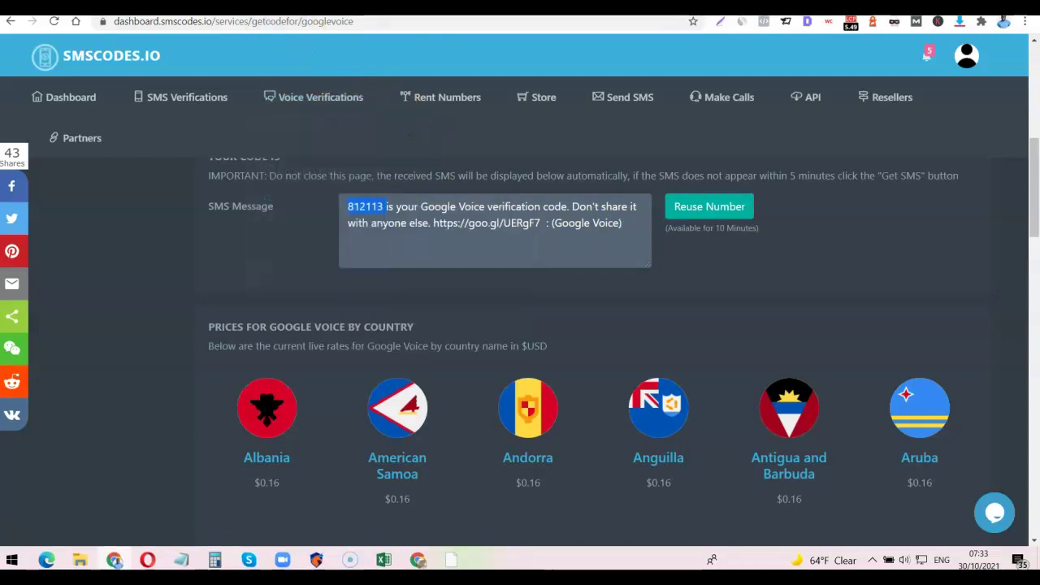
key("ctrl+Tab")
left_click(372, 262)
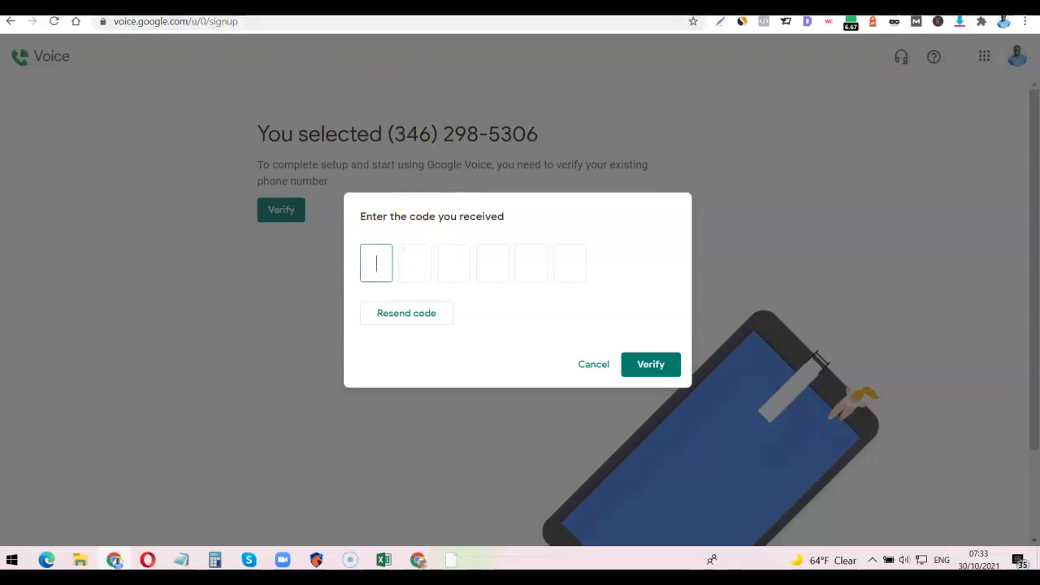
Read the six-digit code on SMSCodes.io, then verify it in the Google Voice code dialog.
key("ctrl+Tab")
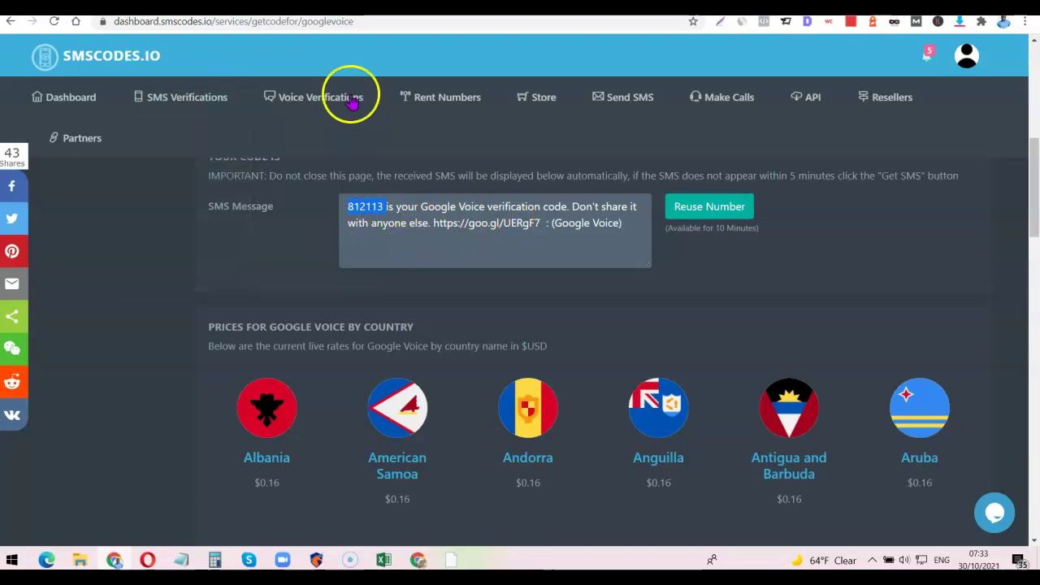
key("ctrl+shift+Tab")
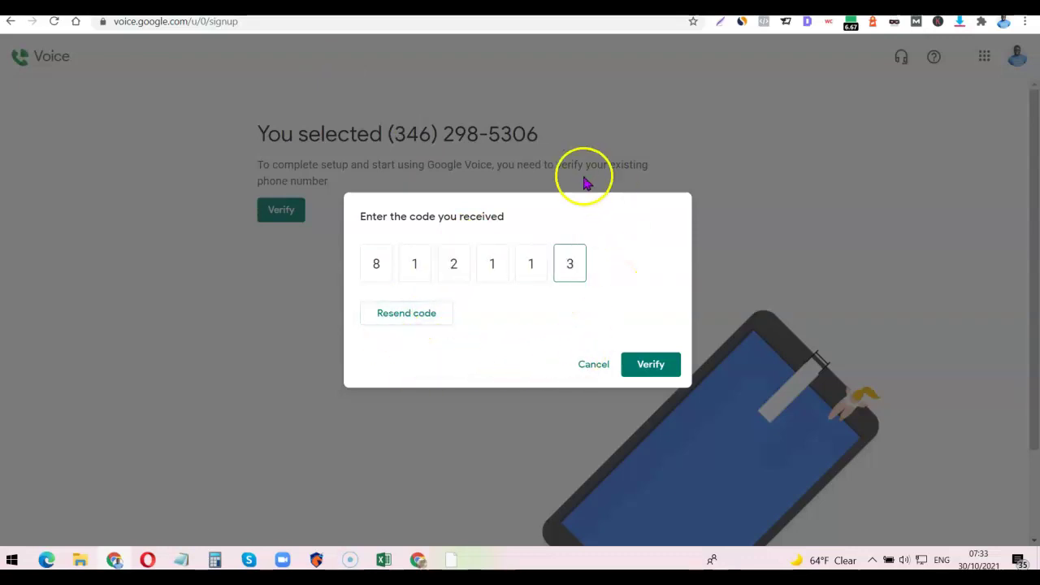
left_click(646, 372)
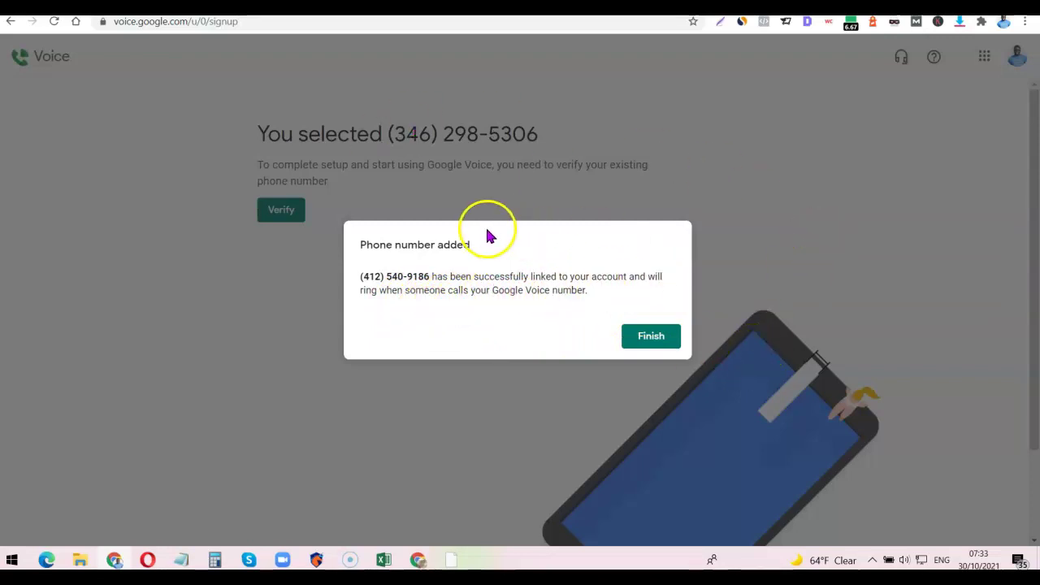
Finish the 'Phone number added' confirmation so Google Voice verifies the chosen Voice number.
left_click(654, 336)
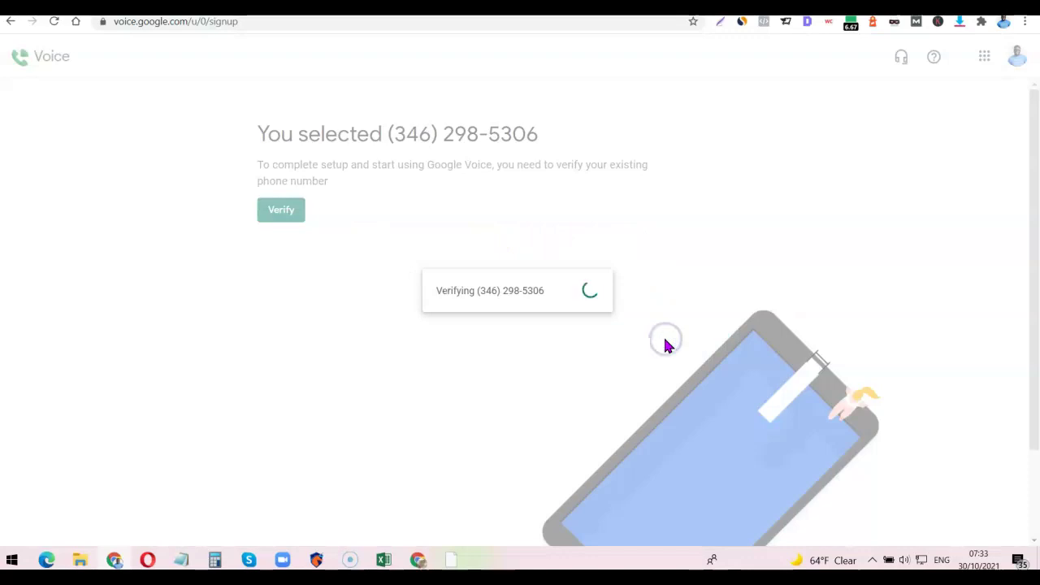